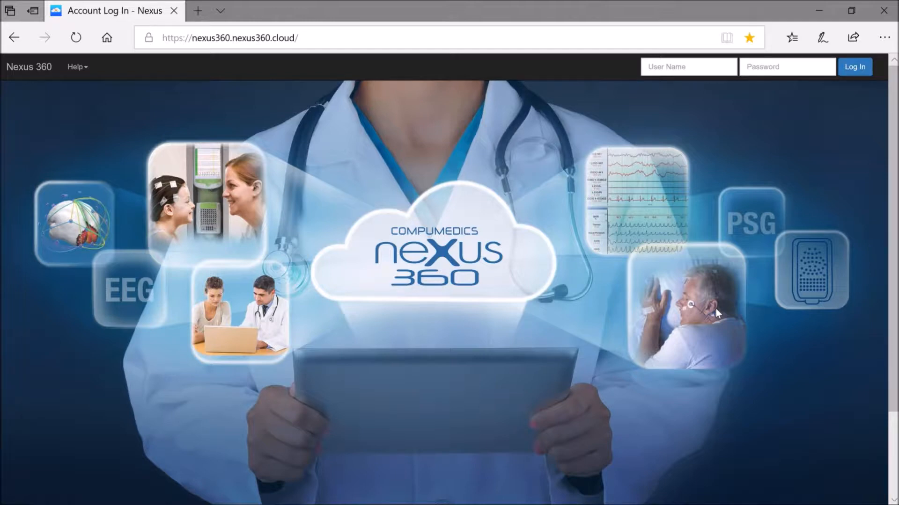
Enter the administrator user name and the account password on the Nexus 360 login page
{"action": "left_click", "coordinate": [671, 70]}
{"action": "type", "text": "Admin"}
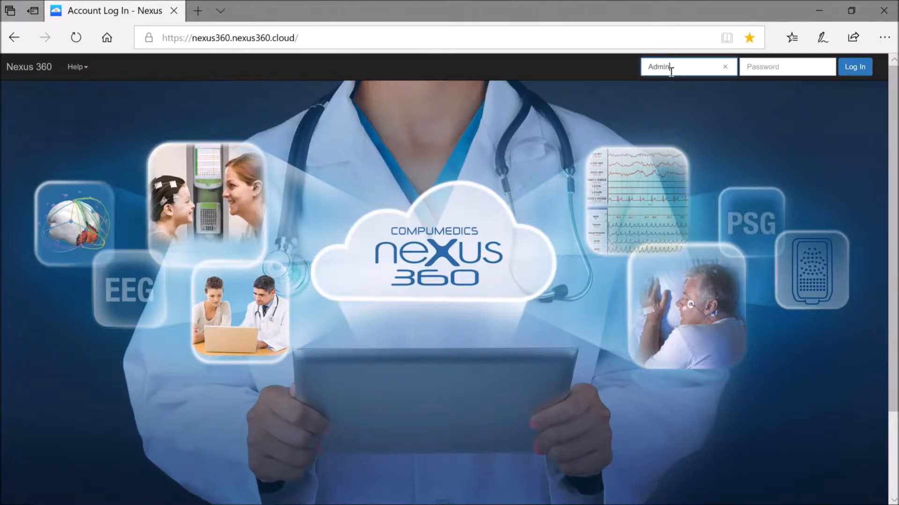
{"action": "left_click", "coordinate": [770, 69]}
{"action": "type", "text": "******"}
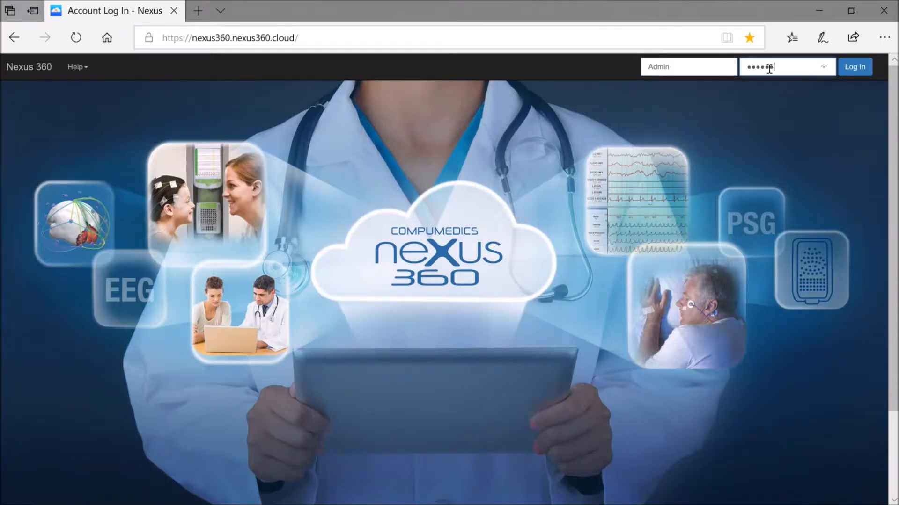
{"action": "type", "text": "******"}
Submit the credentials, then enter the two-factor verification code and log in
{"action": "left_click", "coordinate": [848, 74]}
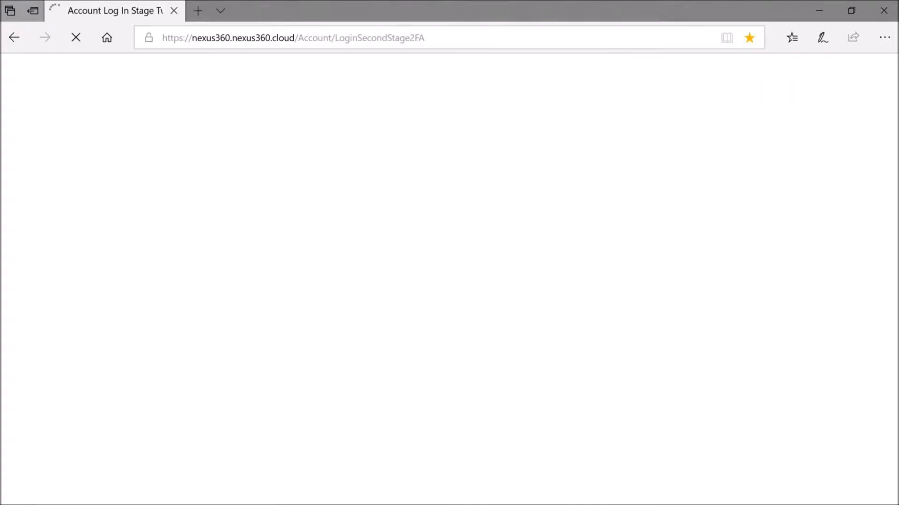
{"action": "left_click", "coordinate": [226, 121]}
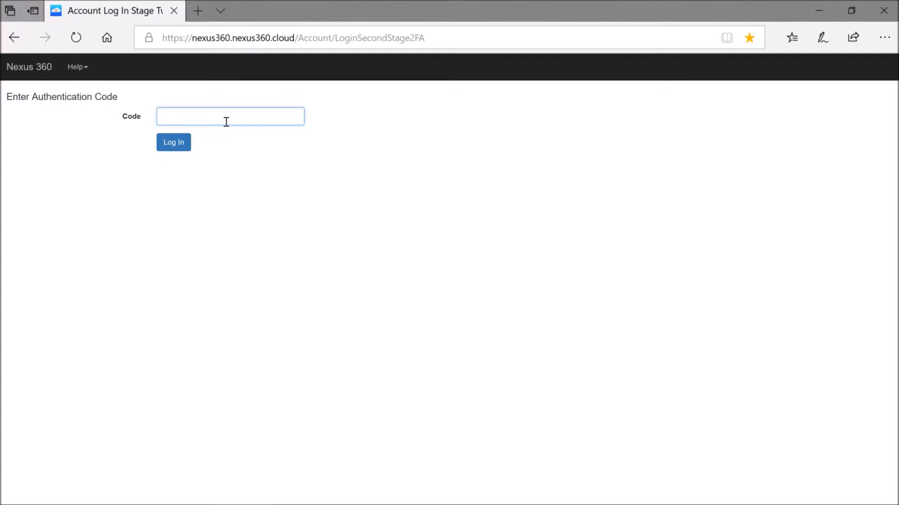
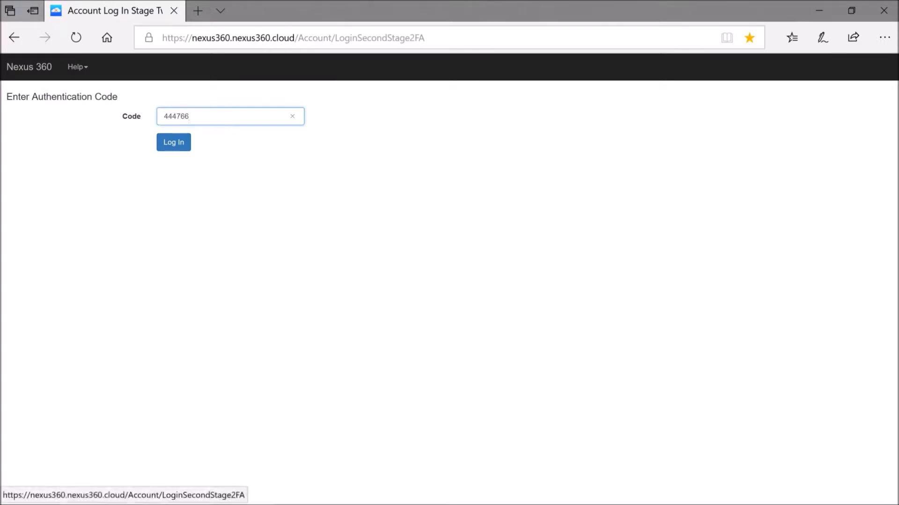
{"action": "left_click", "coordinate": [173, 145]}
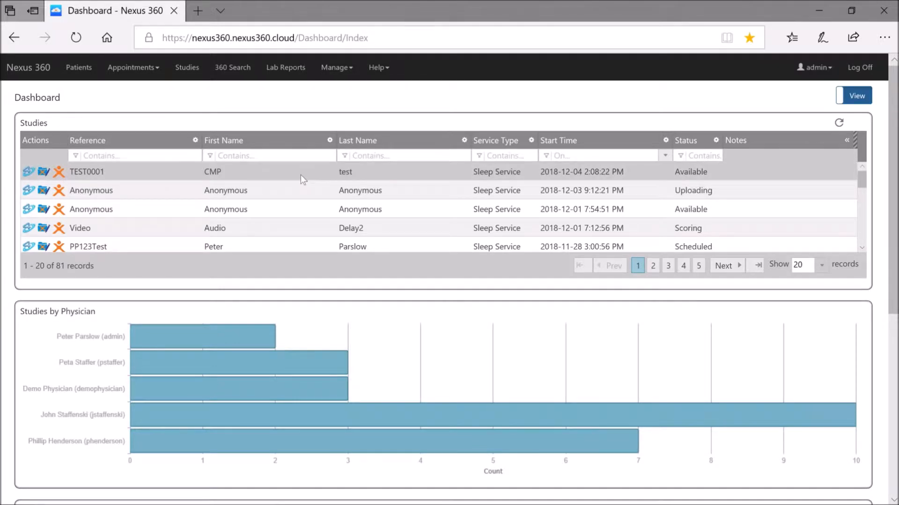
Show the Templates submenu under Manage in the top bar
{"action": "left_click", "coordinate": [345, 73]}
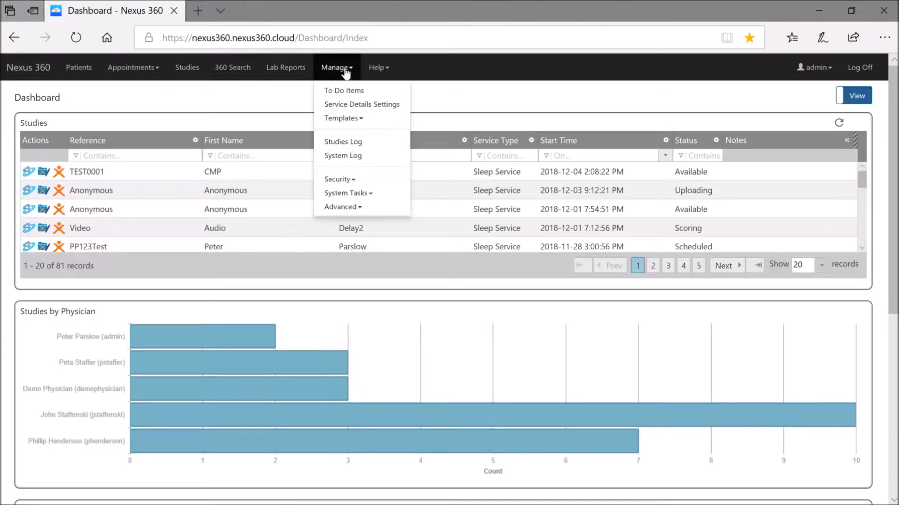
{"action": "left_click", "coordinate": [351, 120]}
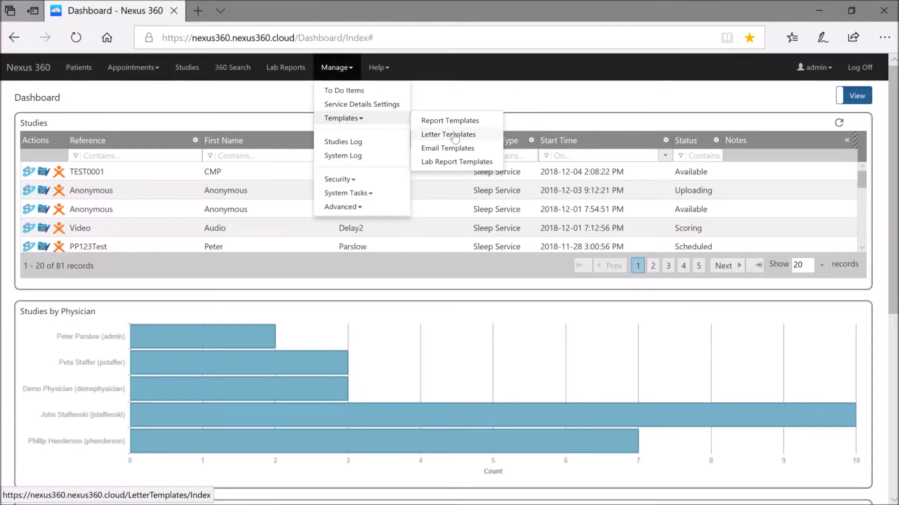
Open Letter Templates and edit the Physician order.rtf template
{"action": "left_click", "coordinate": [448, 135]}
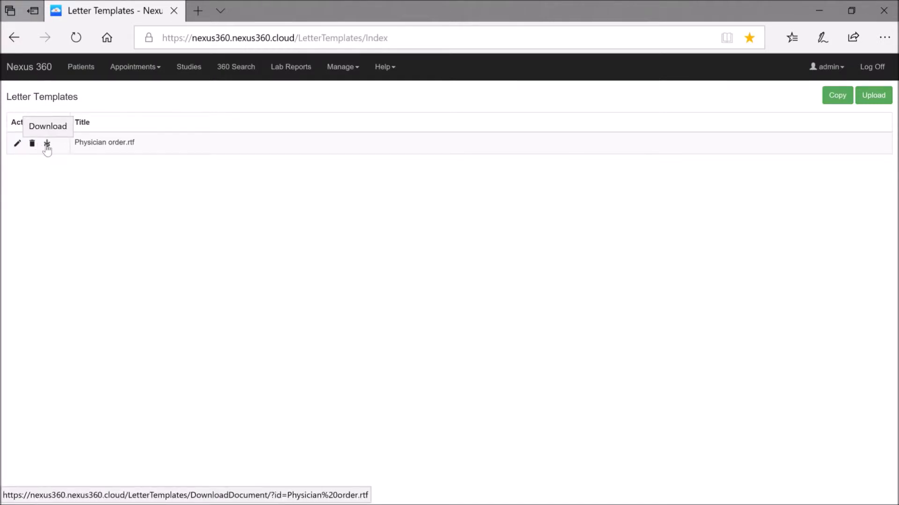
{"action": "left_click", "coordinate": [18, 145]}
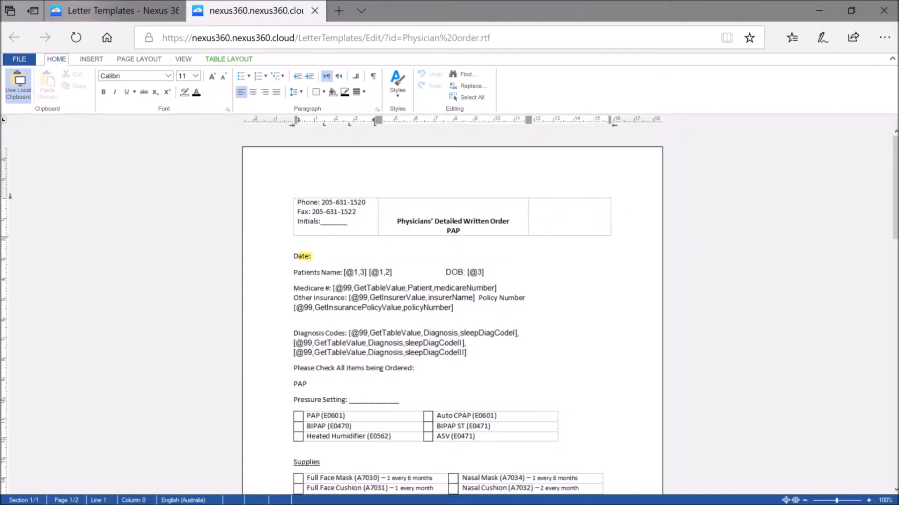
Scroll the Physician order template down to the Physician's Signature placeholder
{"action": "left_click_drag", "start_coordinate": [894, 188], "coordinate": [894, 257]}
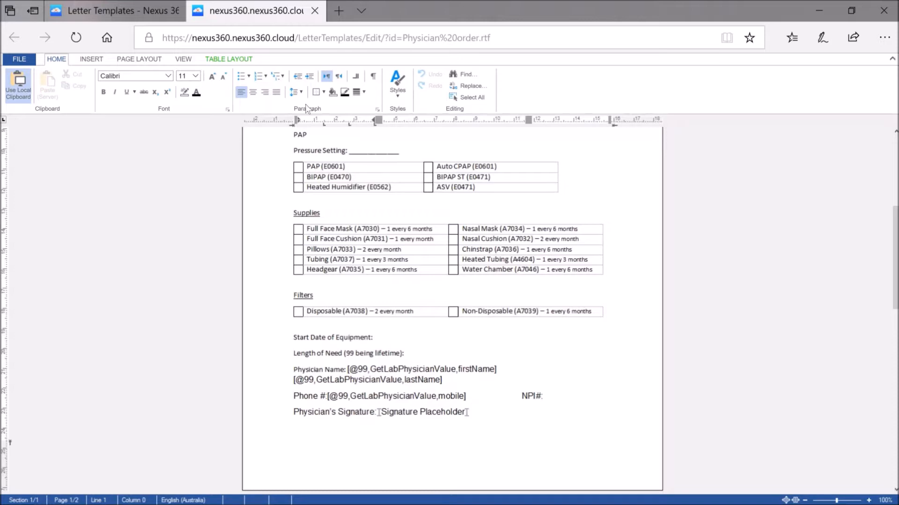
Close the template editor and filter Studies by patient last name, status 'scoring' and site 'com'
{"action": "left_click", "coordinate": [315, 11]}
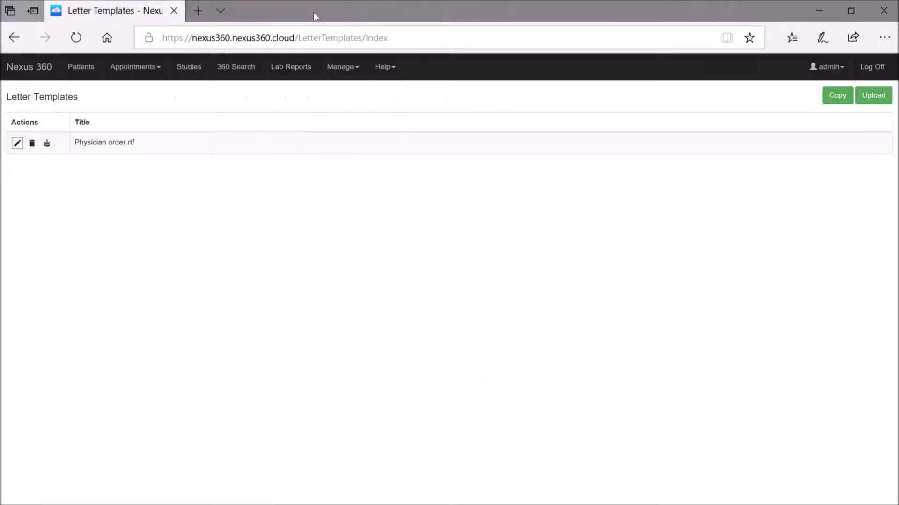
{"action": "left_click", "coordinate": [191, 71]}
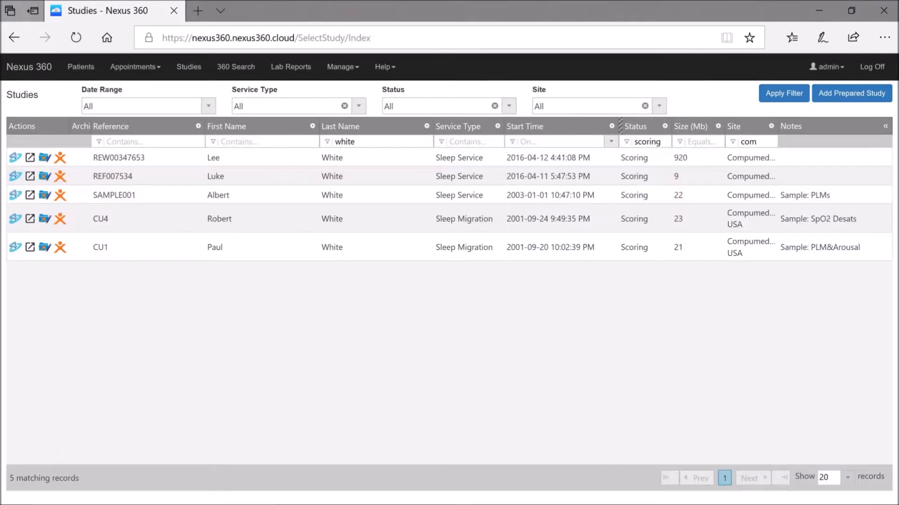
{"action": "double_click", "coordinate": [377, 145]}
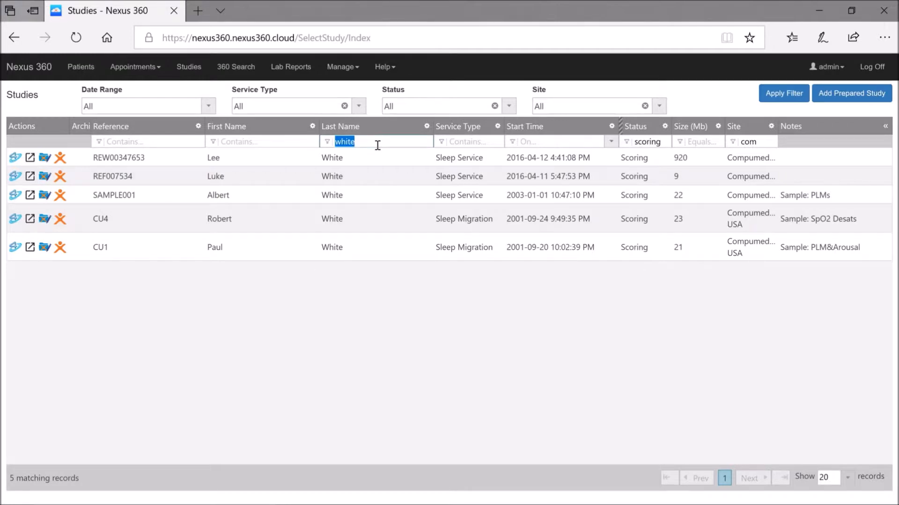
{"action": "left_click", "coordinate": [660, 142]}
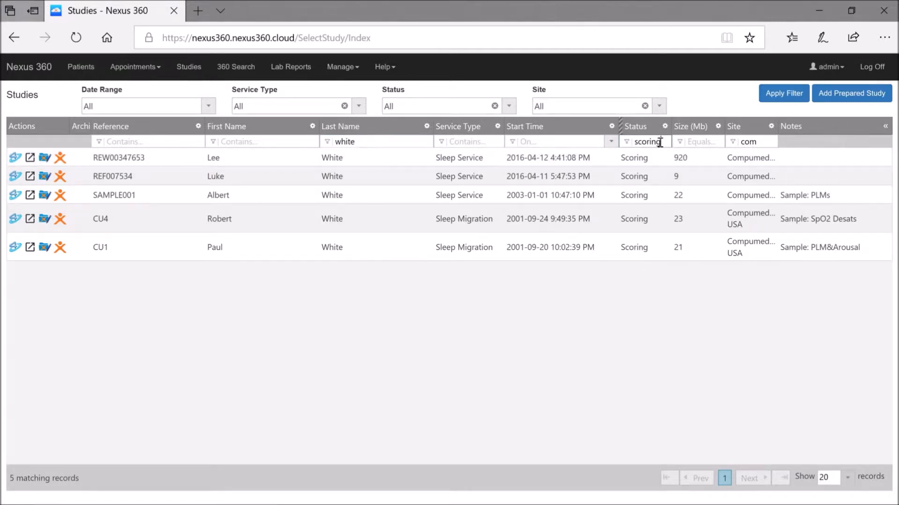
{"action": "double_click", "coordinate": [660, 141]}
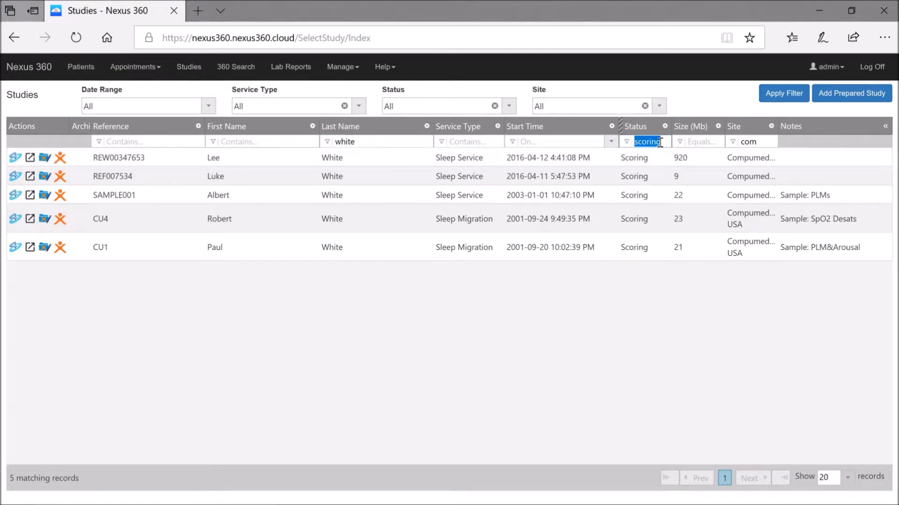
{"action": "left_click", "coordinate": [763, 144]}
{"action": "double_click", "coordinate": [763, 144]}
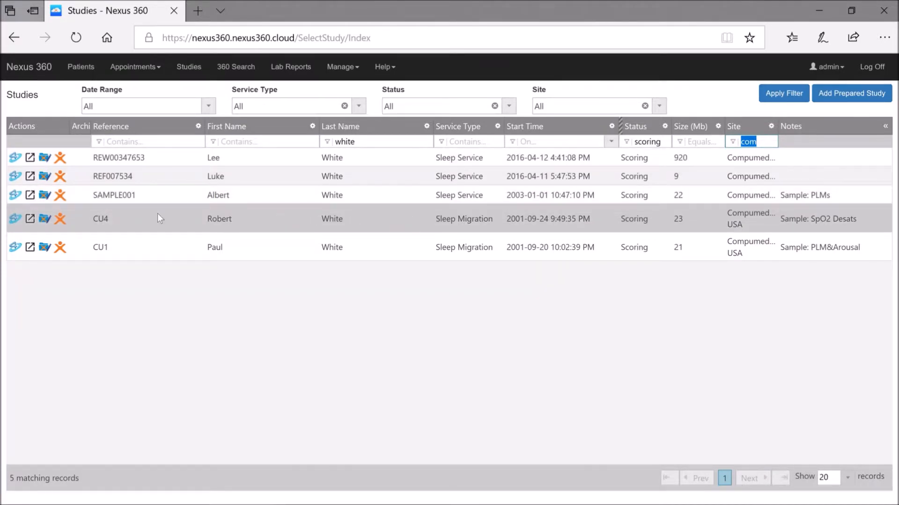
Open the CU4 study's Service Details and show its Documents tab
{"action": "left_click", "coordinate": [45, 220]}
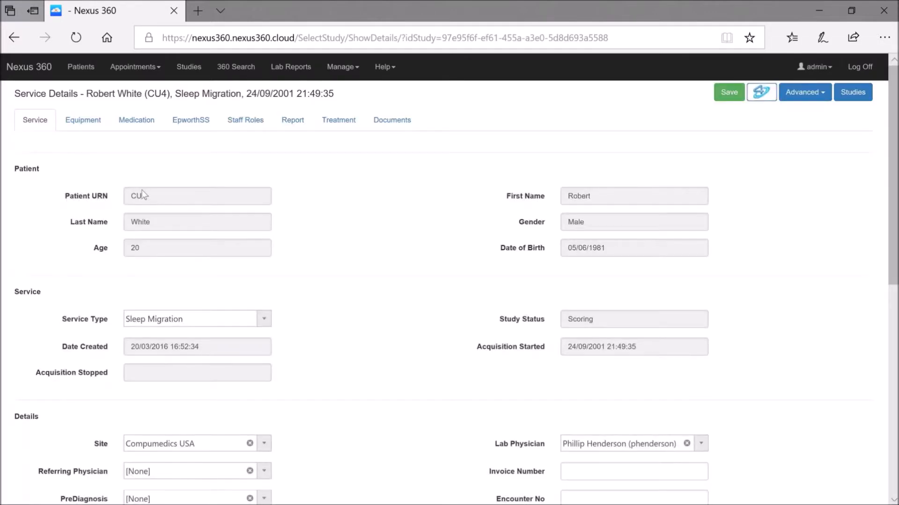
{"action": "left_click", "coordinate": [391, 120]}
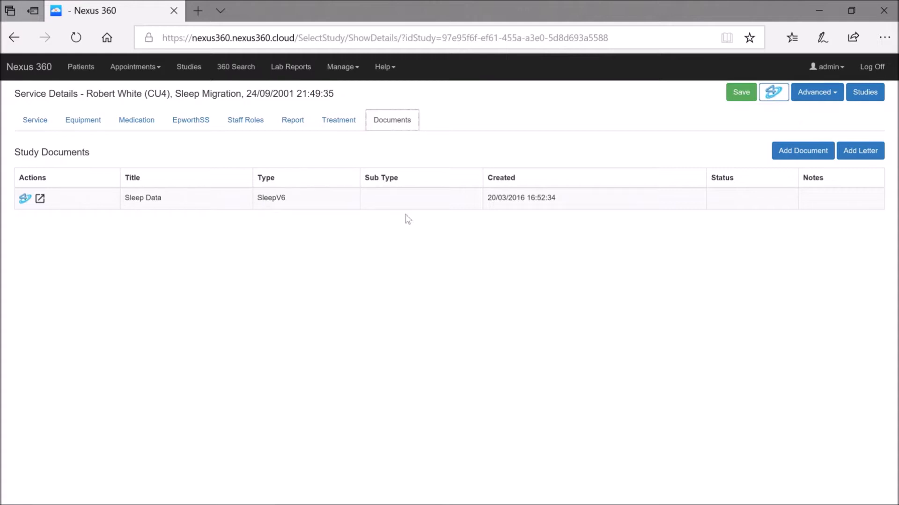
Add a letter to the CU4 study using Physician order.rtf and create it
{"action": "left_click", "coordinate": [855, 160]}
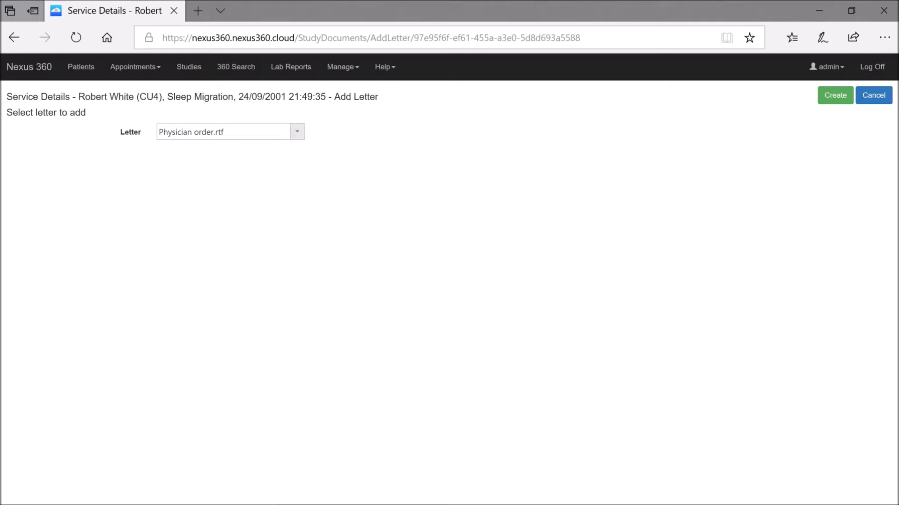
{"action": "left_click", "coordinate": [298, 135]}
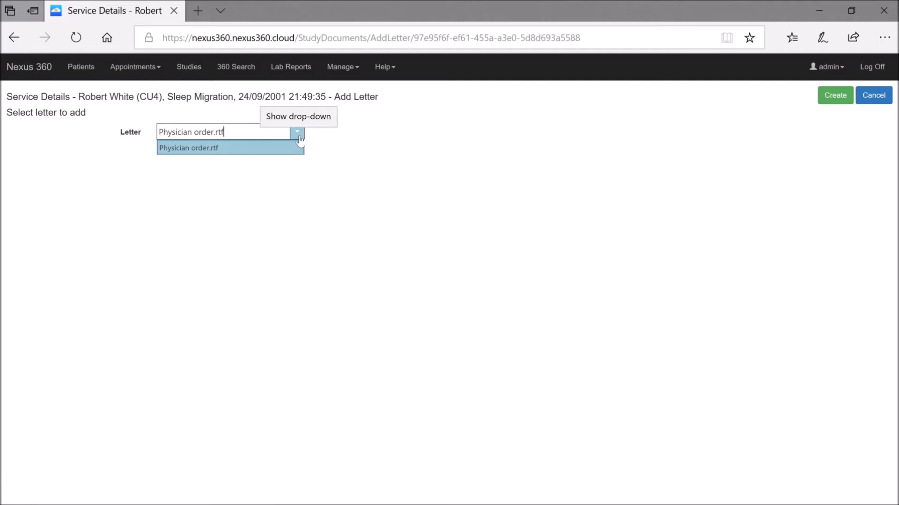
{"action": "left_click", "coordinate": [836, 100]}
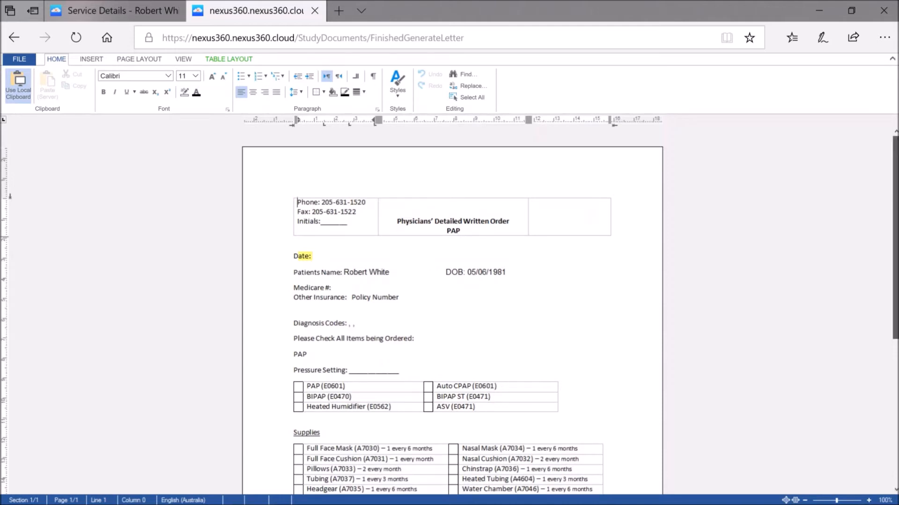
Scroll the generated PAP order letter down to the Physician's Signature line
{"action": "scroll", "coordinate": [895, 358], "scroll_direction": "down", "scroll_amount": 2}
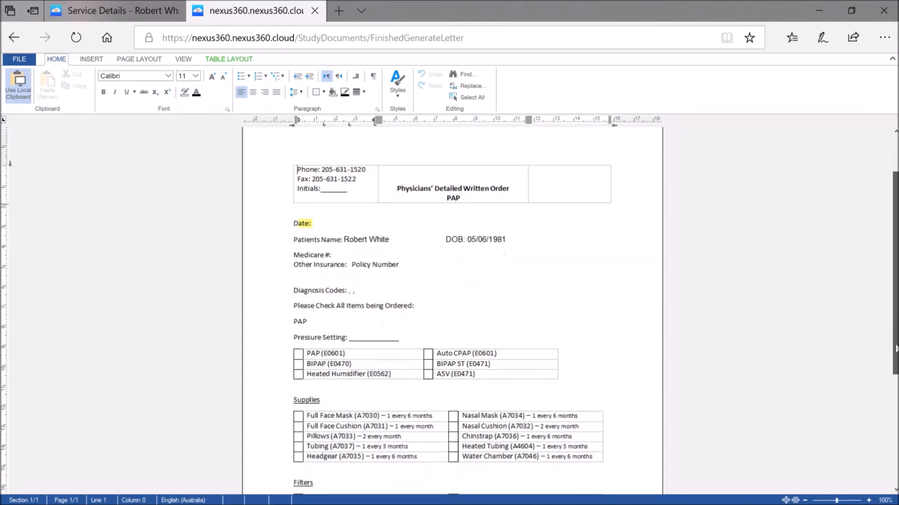
{"action": "left_click_drag", "start_coordinate": [895, 358], "coordinate": [895, 396]}
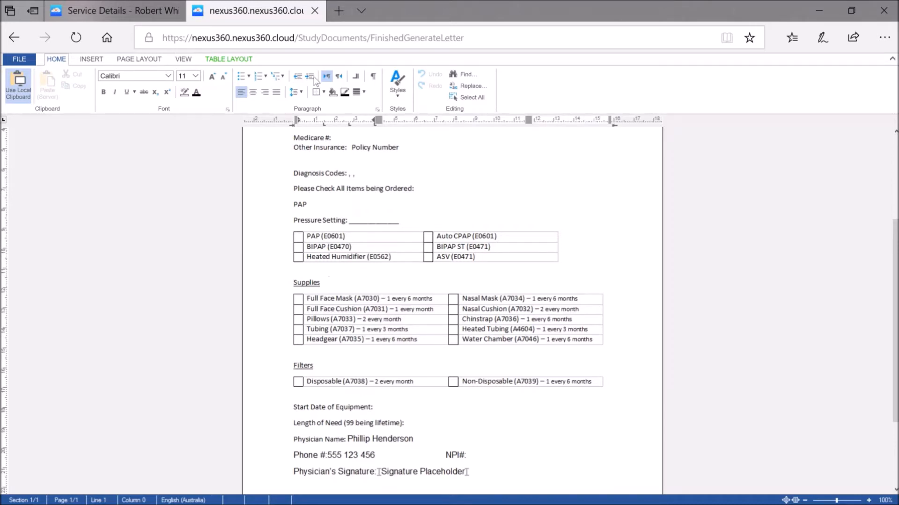
Close the letter and reopen the CU4 study's Documents tab from the Studies list
{"action": "left_click", "coordinate": [315, 12]}
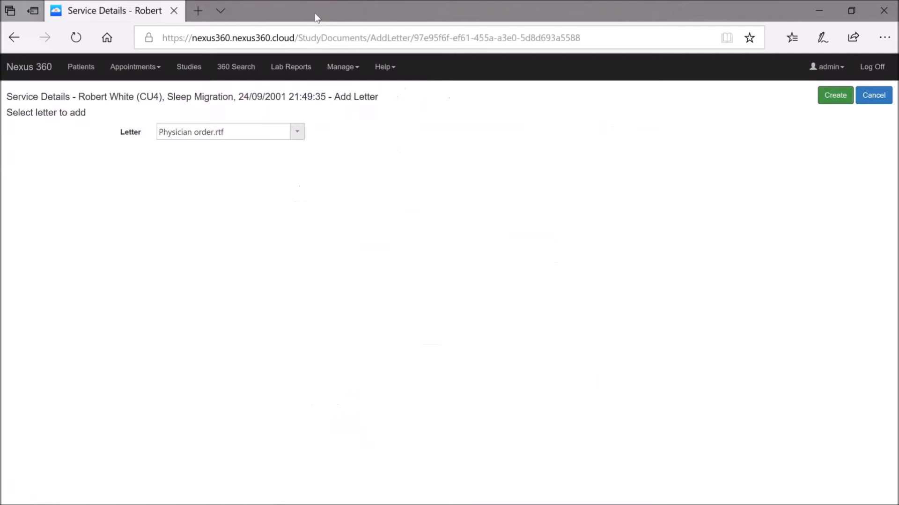
{"action": "left_click", "coordinate": [185, 70]}
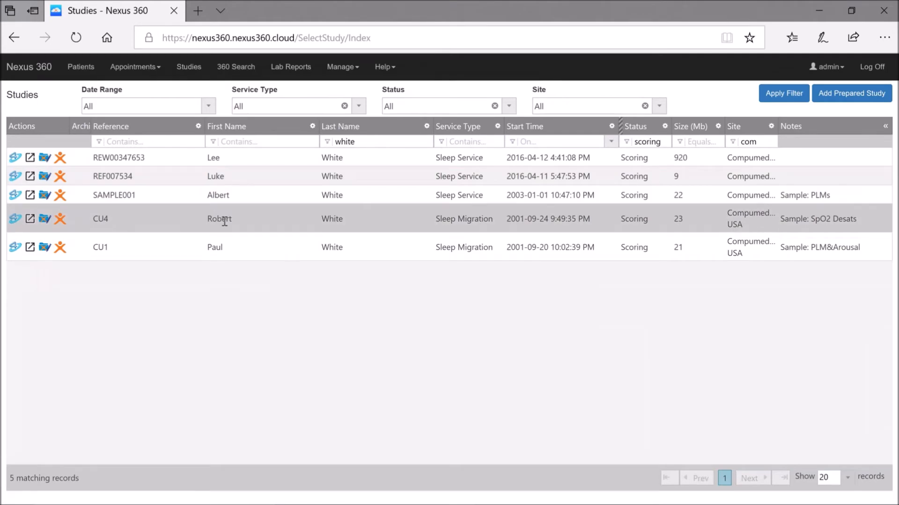
{"action": "left_click", "coordinate": [45, 219]}
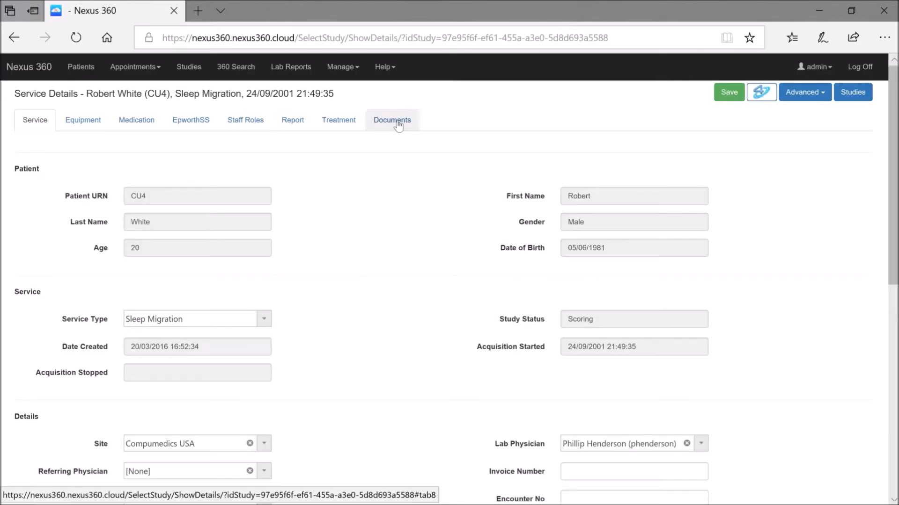
{"action": "left_click", "coordinate": [391, 120]}
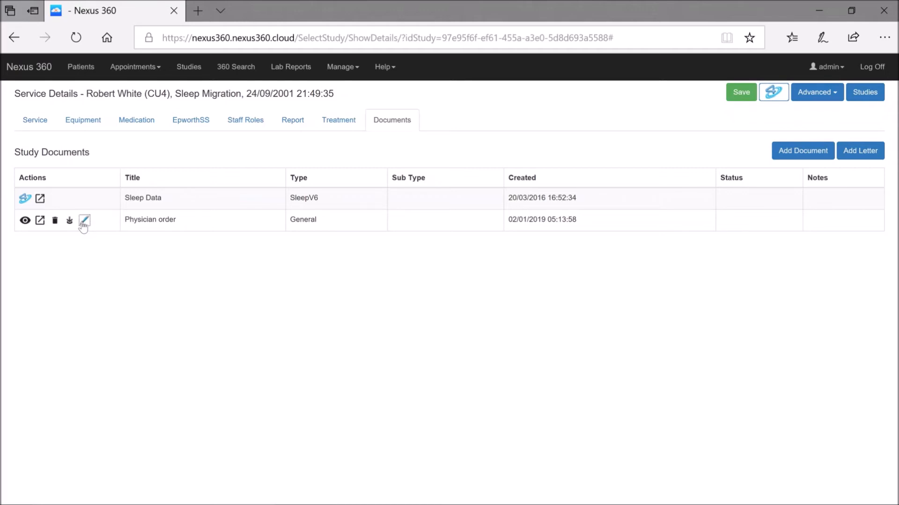
Sign the Physician order document and confirm the signature
{"action": "left_click", "coordinate": [84, 221]}
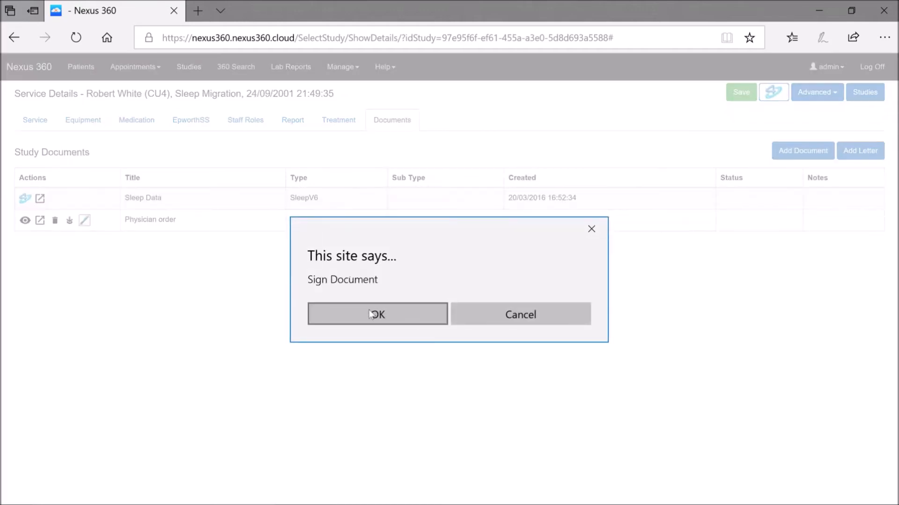
{"action": "left_click", "coordinate": [370, 313]}
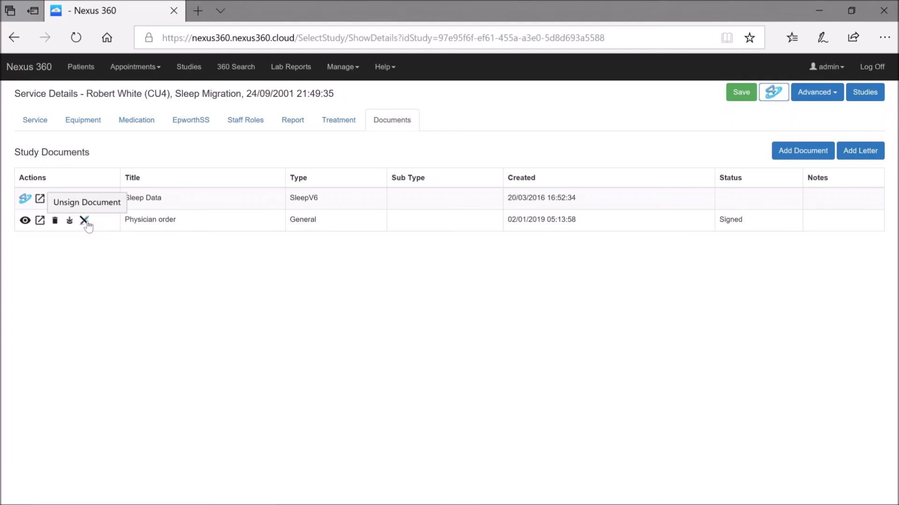
Open the signed Physician order letter and scroll down to the physician's signature
{"action": "left_click", "coordinate": [24, 220]}
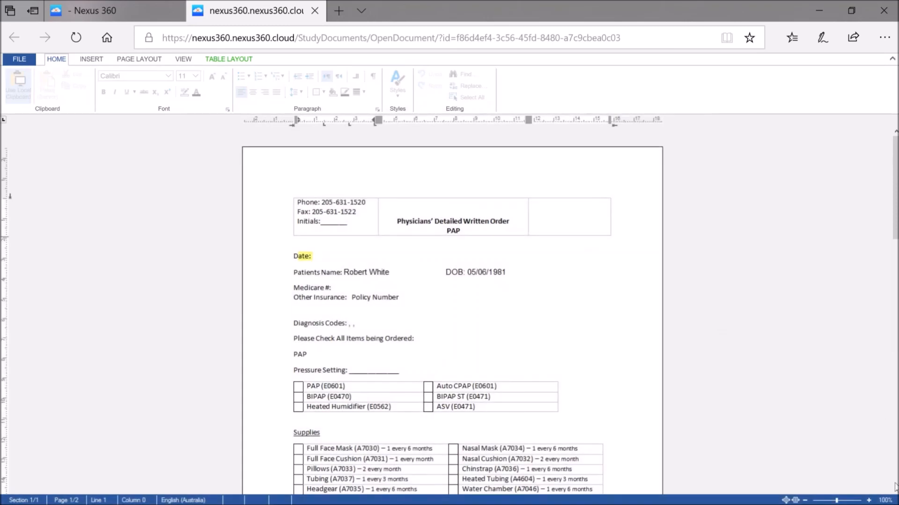
{"action": "scroll", "coordinate": [895, 490], "scroll_direction": "down", "scroll_amount": 5}
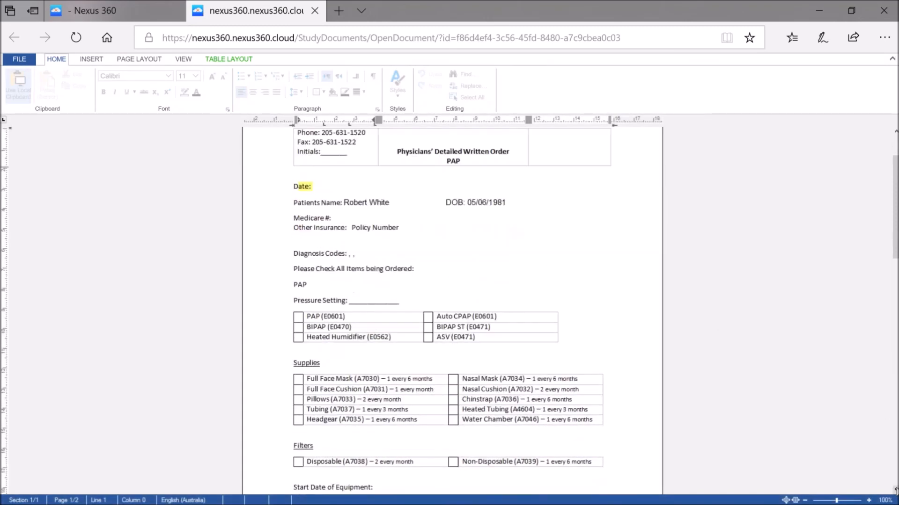